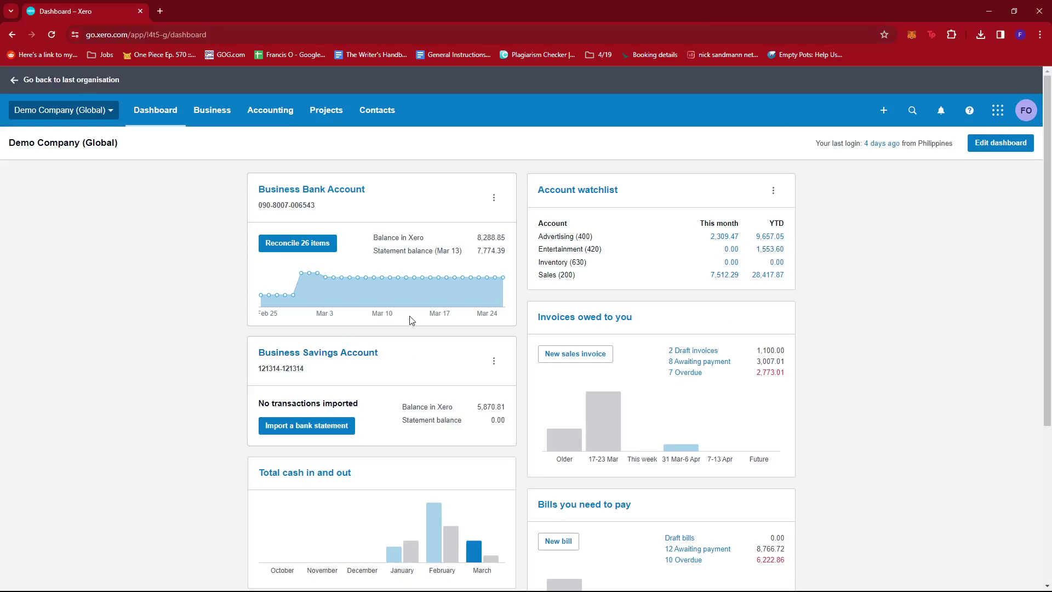
pyautogui.scroll(-5, 410, 319)
pyautogui.scroll(5, 411, 320)
# Show the Bills to pay list for the demo company, listing all 35 bills
pyautogui.click(218, 112)
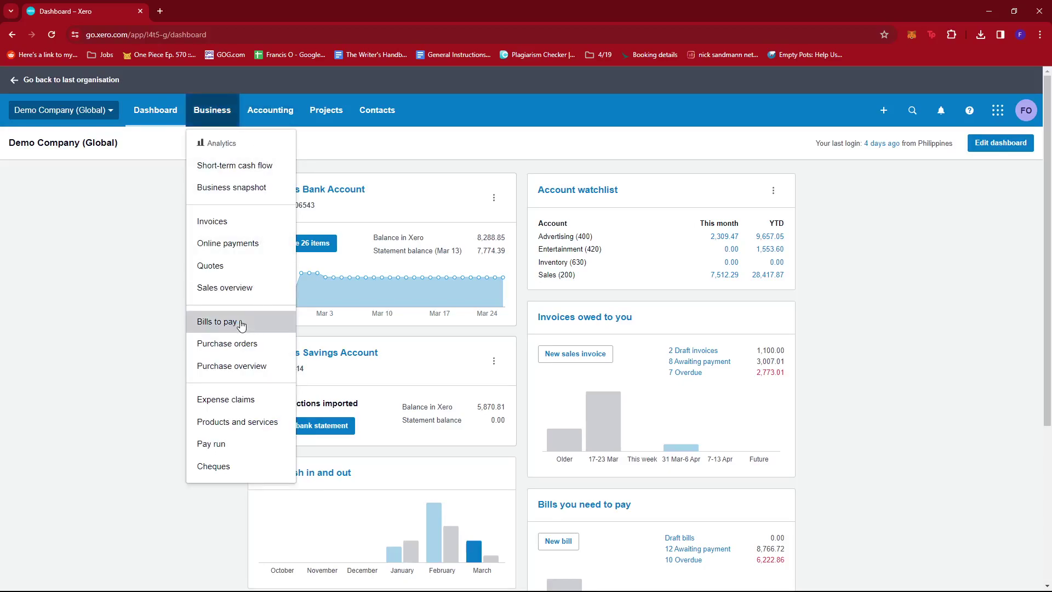
pyautogui.click(240, 325)
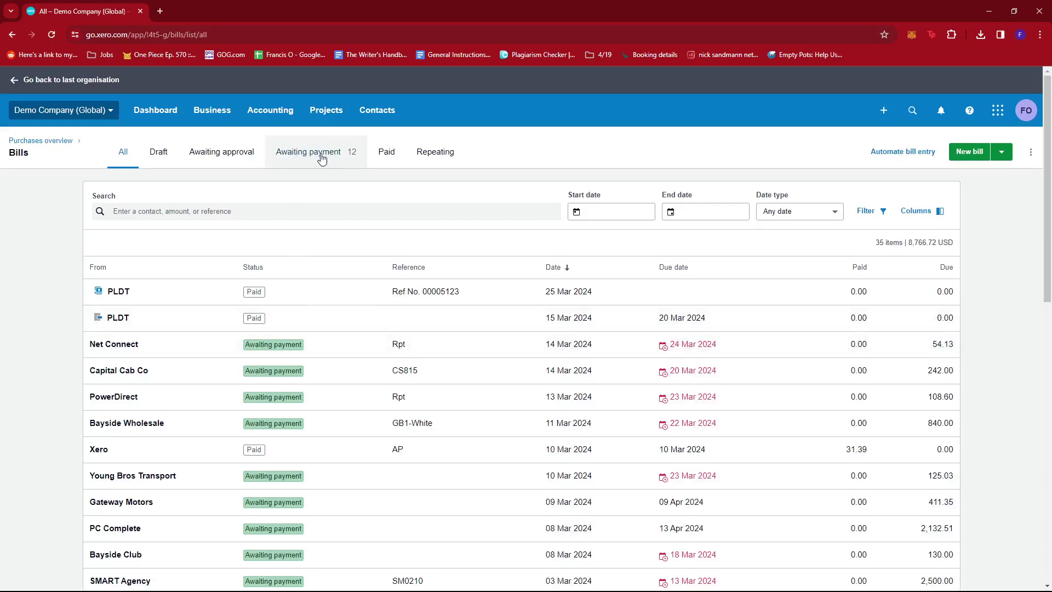
# Filter the bills list to the Paid tab, showing 23 paid bills
pyautogui.click(396, 154)
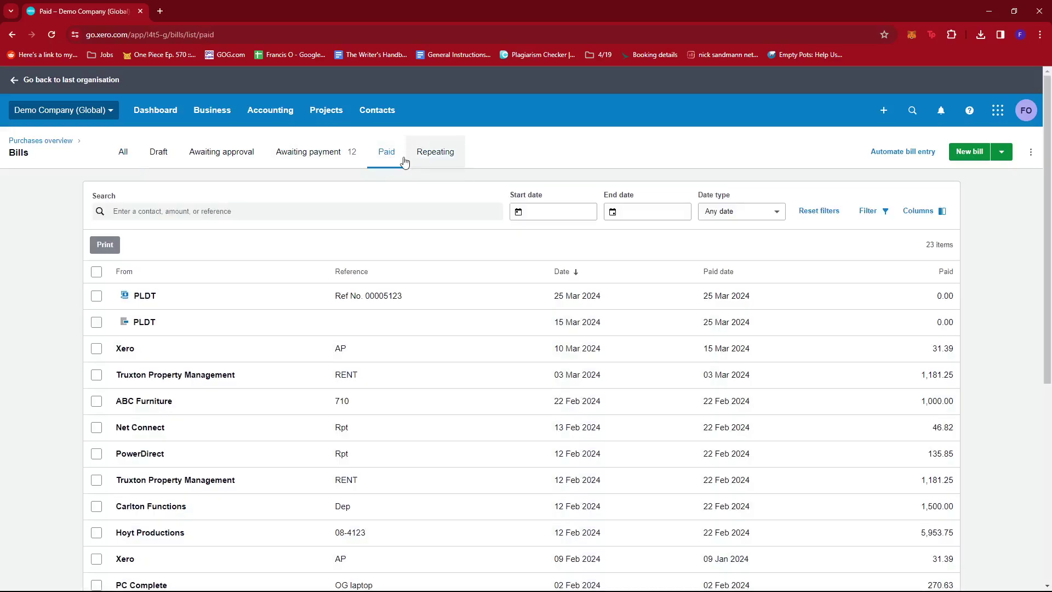
pyautogui.scroll(-2, 404, 160)
pyautogui.scroll(-1, 398, 206)
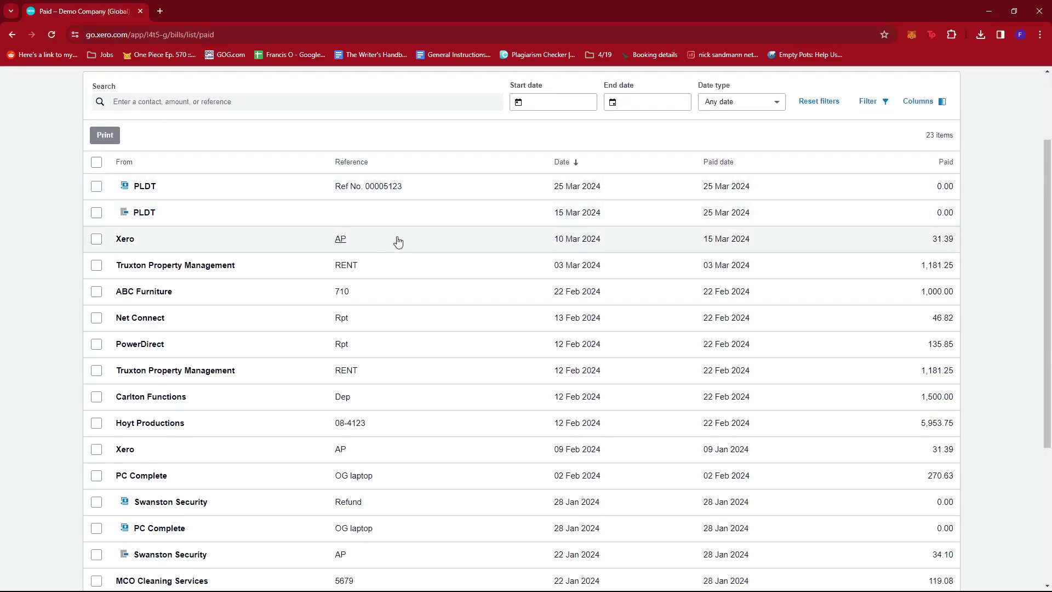
pyautogui.scroll(1, 290, 230)
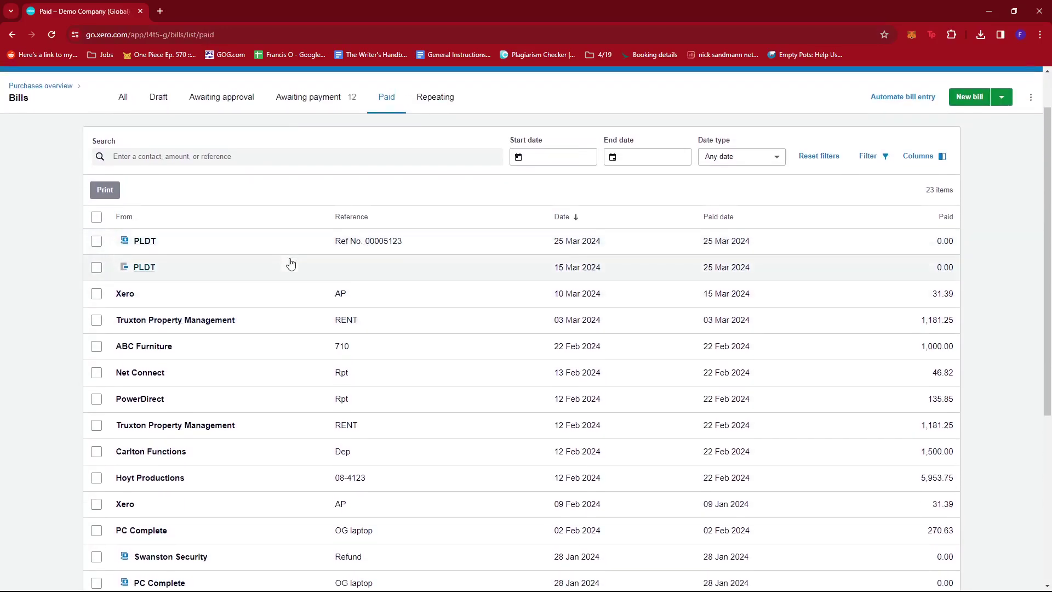
pyautogui.scroll(-1, 290, 264)
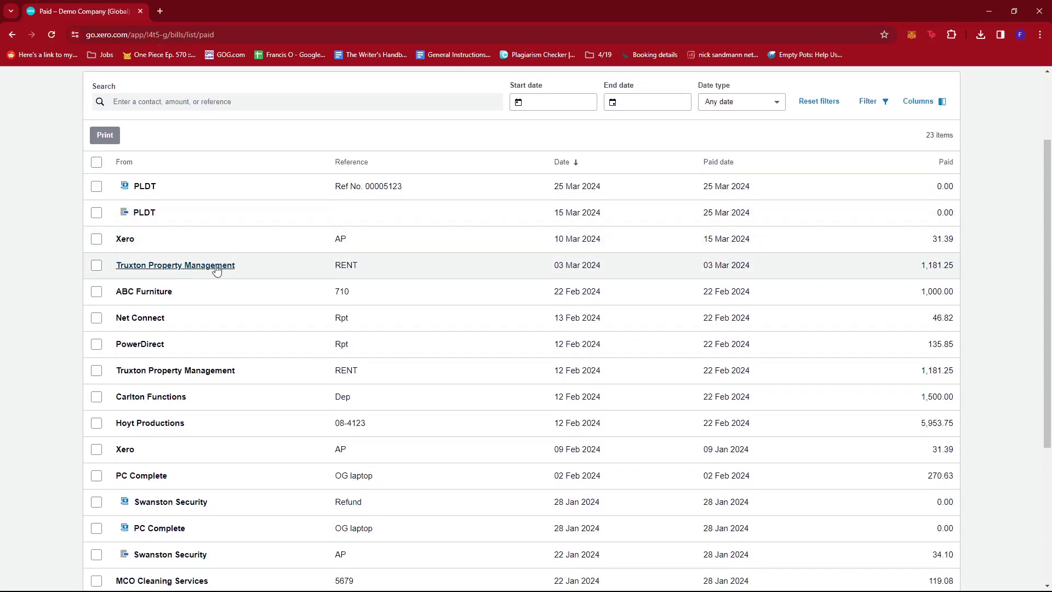
# Open the Truxton Property Management rent bill of 1,181.25 dated 03 Mar 2024
pyautogui.click(175, 265)
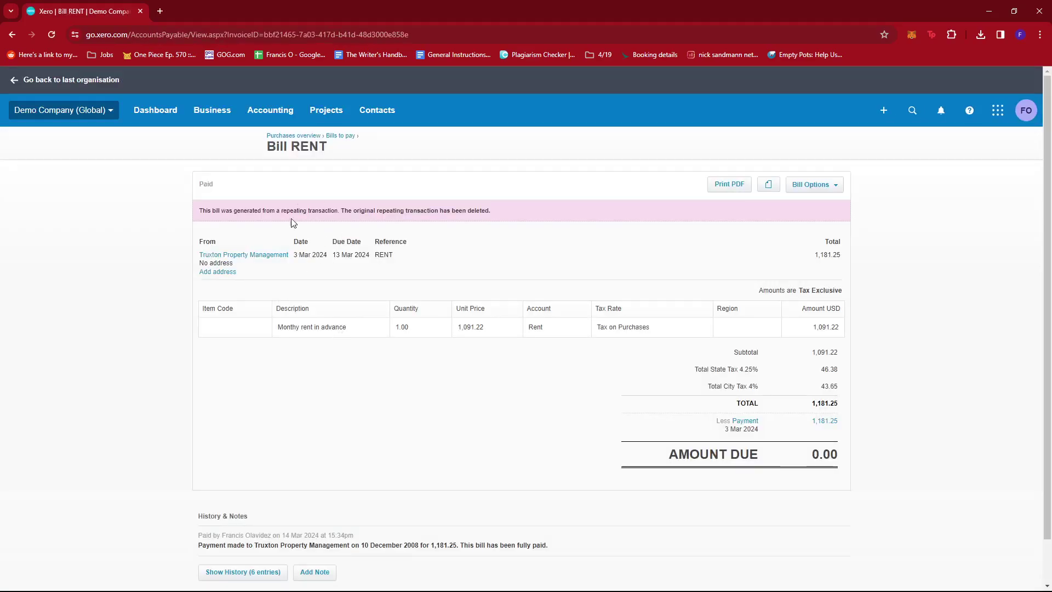
pyautogui.scroll(-1, 379, 338)
pyautogui.scroll(1, 419, 354)
# Start a Send Remittance draft for the bill's 1,181.25 Truxton payment
pyautogui.click(751, 424)
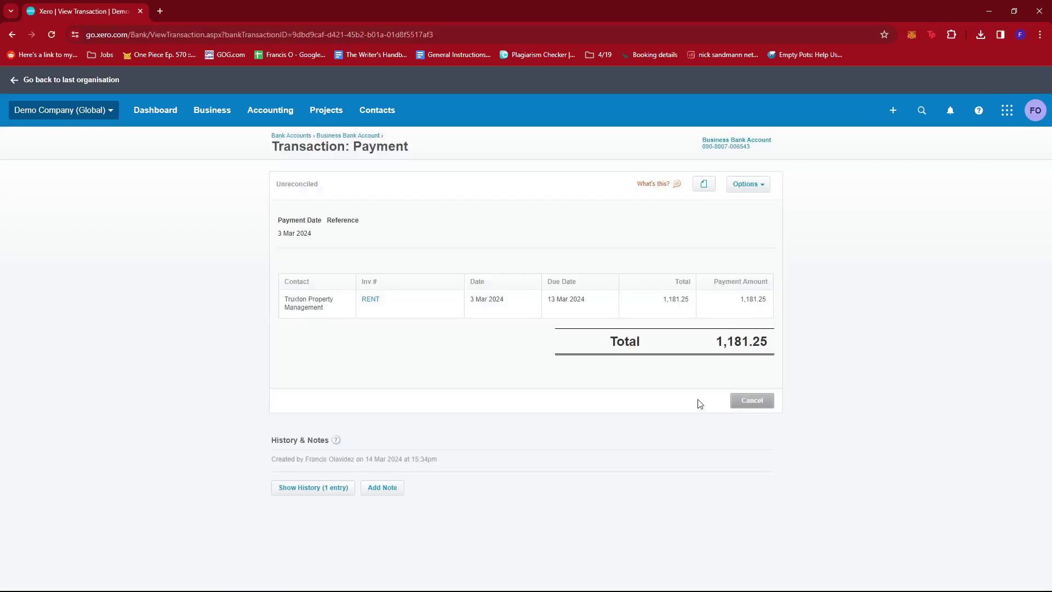
pyautogui.click(762, 187)
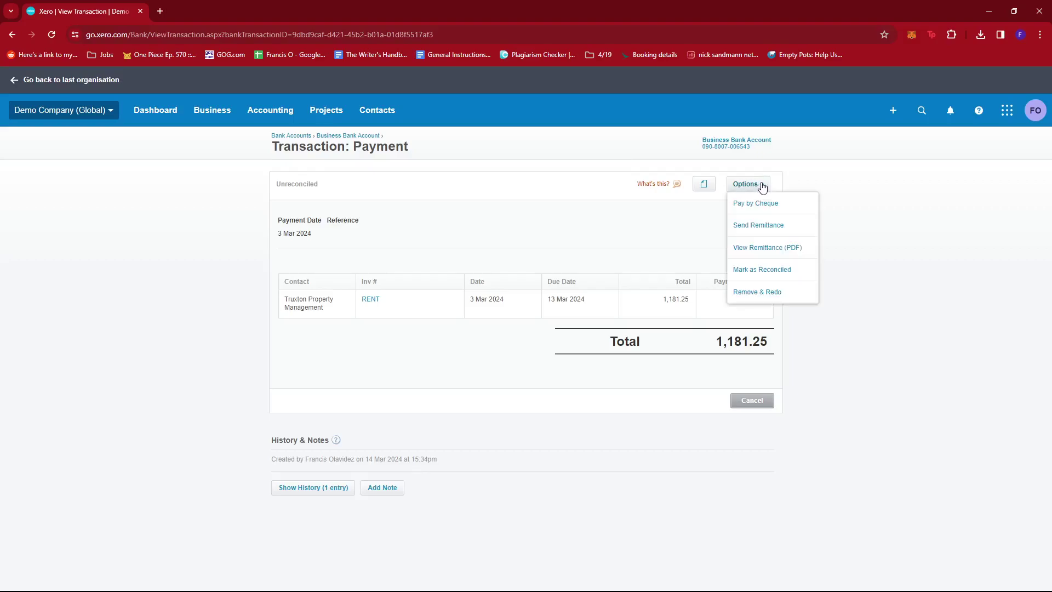
pyautogui.click(758, 225)
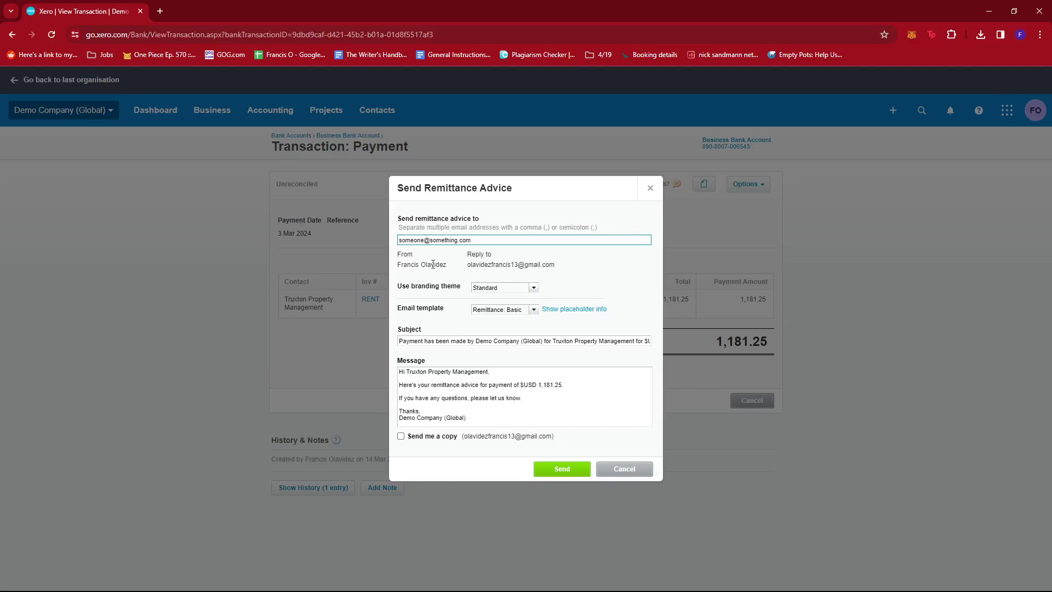
# Keep Standard branding and the Remittance: Basic template, and review the subject and message
pyautogui.click(534, 288)
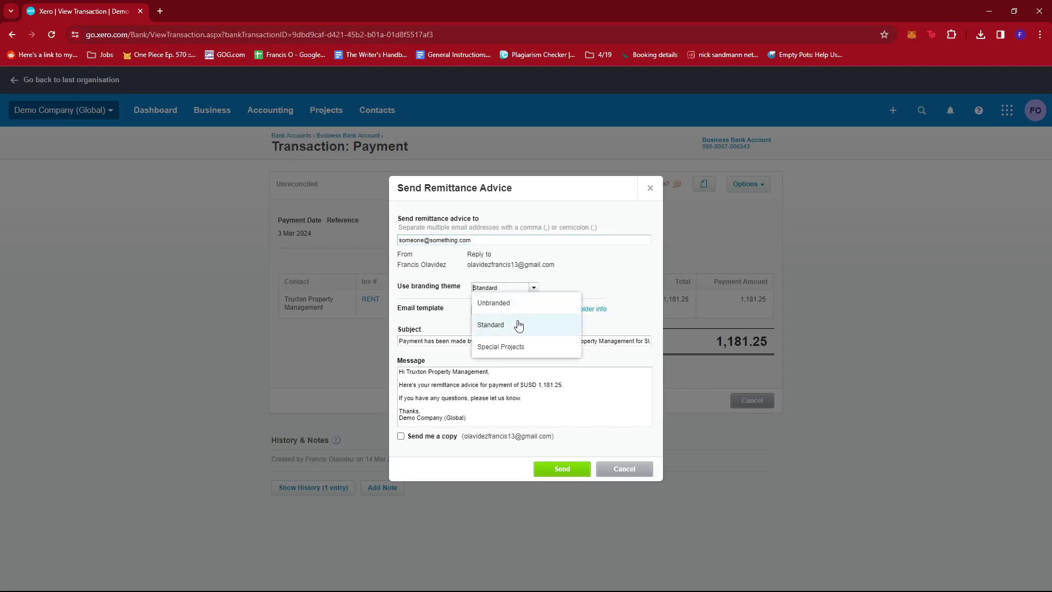
pyautogui.click(592, 280)
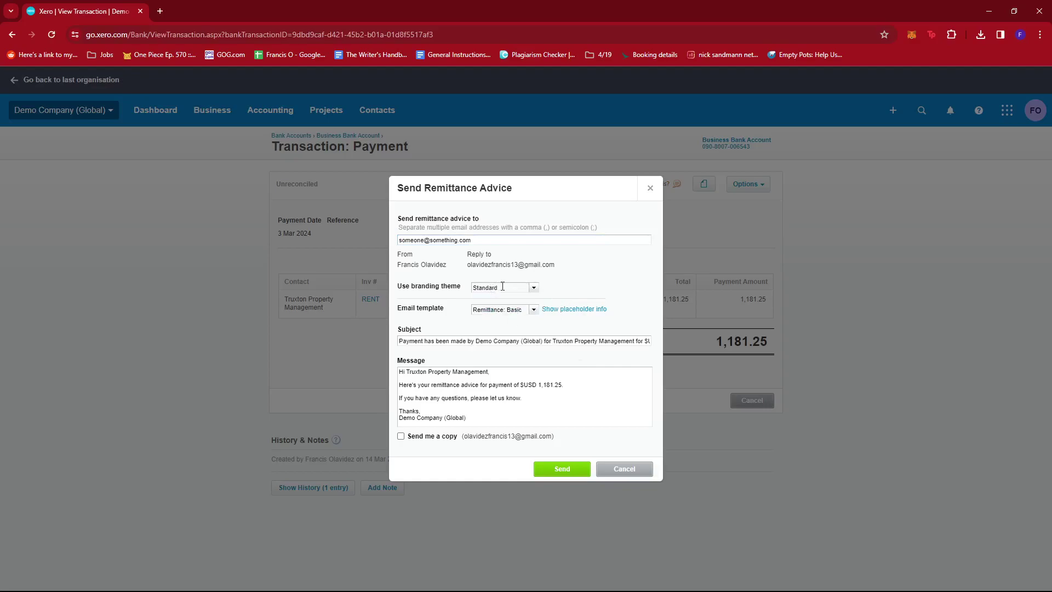
pyautogui.doubleClick(409, 310)
pyautogui.click(534, 310)
pyautogui.click(596, 283)
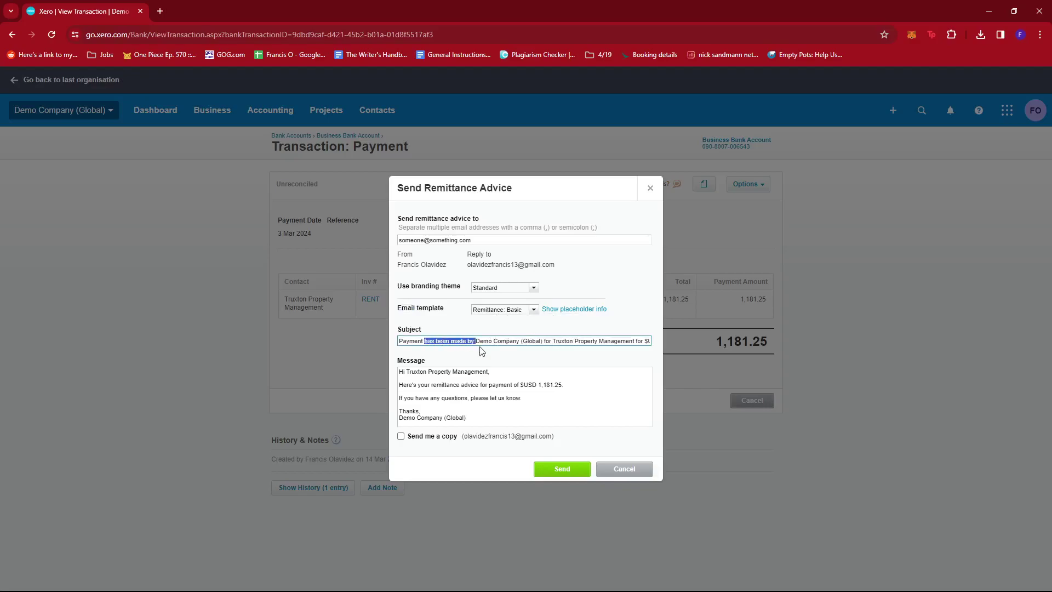
pyautogui.moveTo(438, 340); pyautogui.dragTo(566, 352)
pyautogui.click(473, 385)
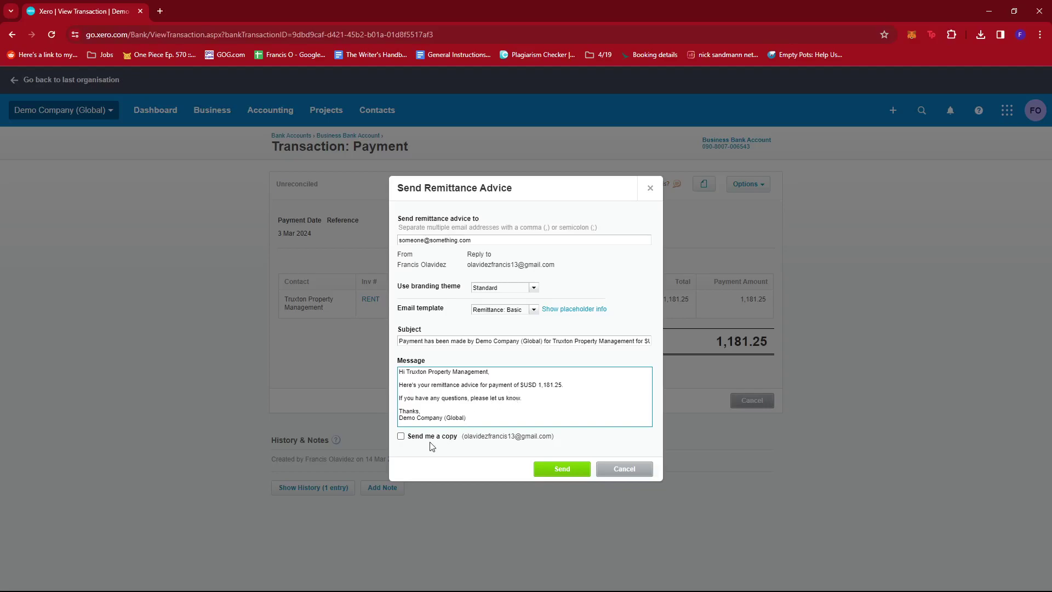
# Enable 'Send me a copy' briefly, then leave it unticked
pyautogui.click(402, 436)
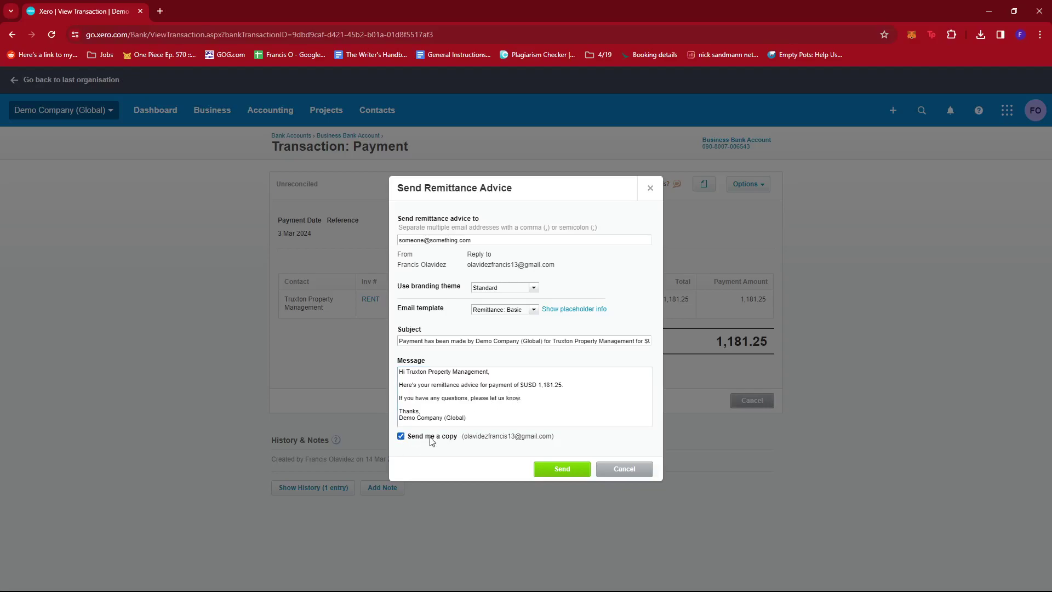
pyautogui.click(401, 436)
# Send the remittance advice to Truxton Property Management without a self-copy
pyautogui.click(574, 472)
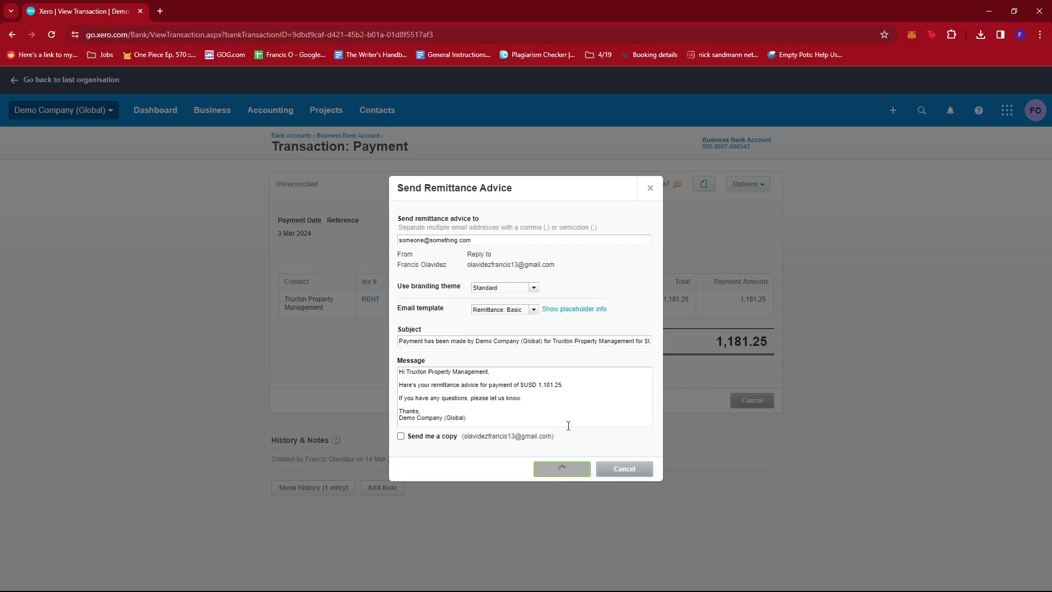